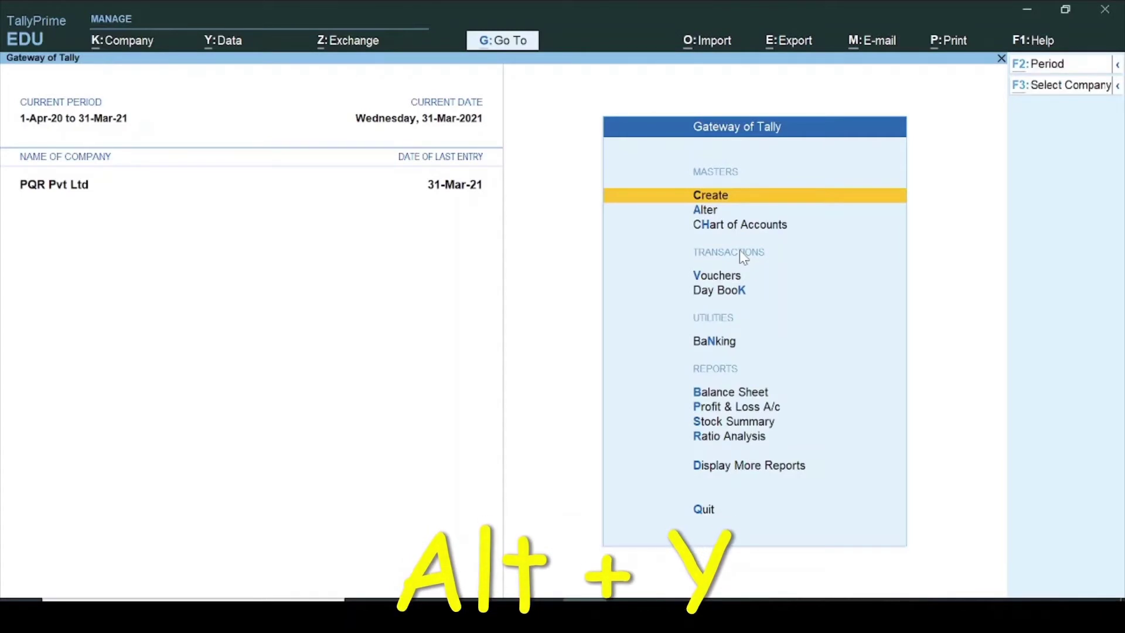
Start a company data backup with C:\Users\admin\Documents\Data Tally Prime as the destination path.
{"action": "key", "text": "alt+y"}
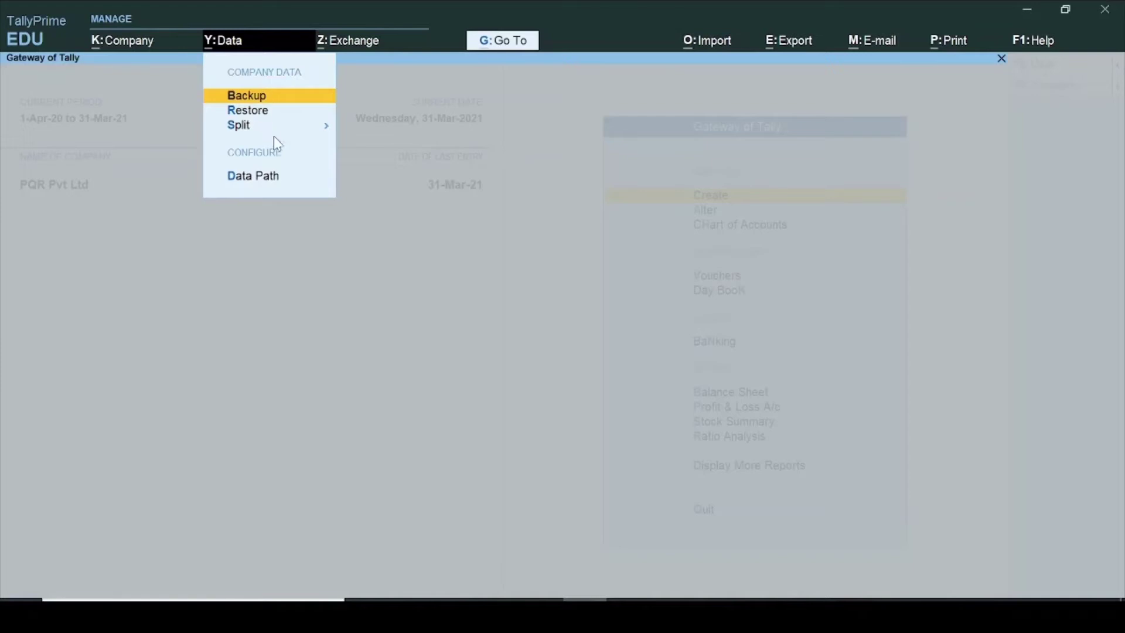
{"action": "left_click", "coordinate": [267, 96]}
{"action": "key", "text": "BackSpace"}
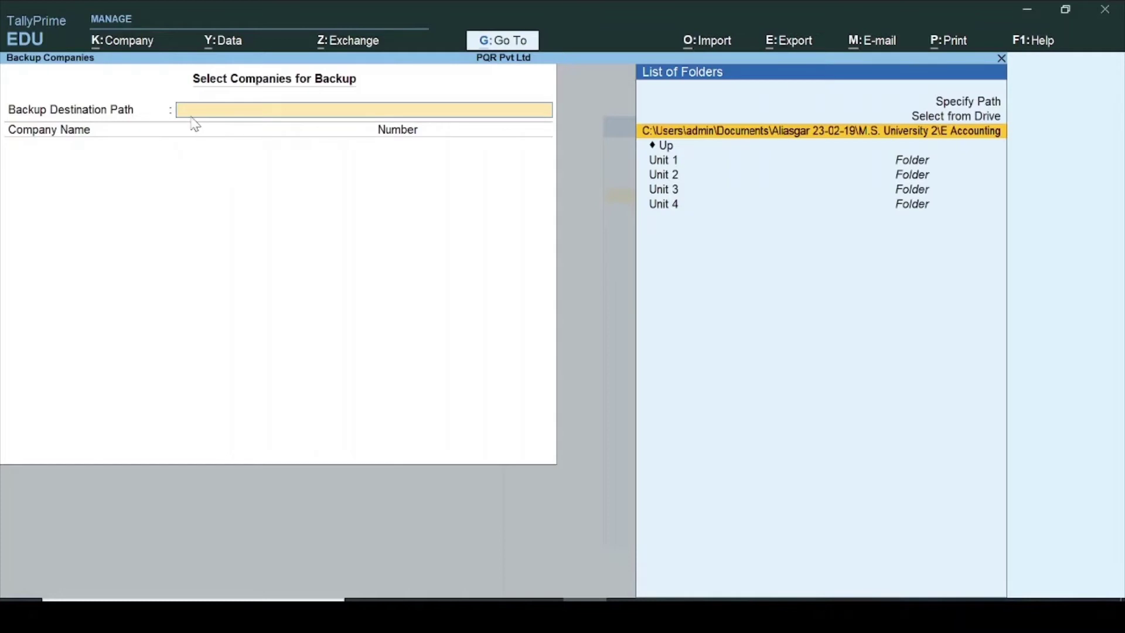
{"action": "left_click", "coordinate": [968, 104]}
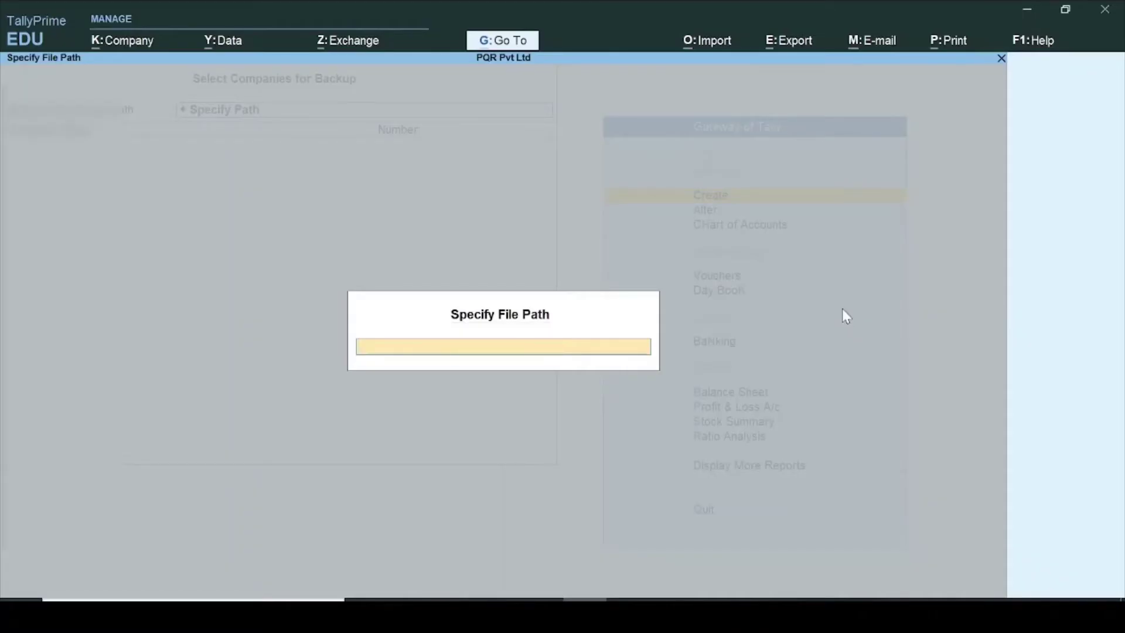
{"action": "key", "text": "ctrl"}
{"action": "type", "text": "C:\\Users\\admin\\Documents\\Data Tally Prime"}
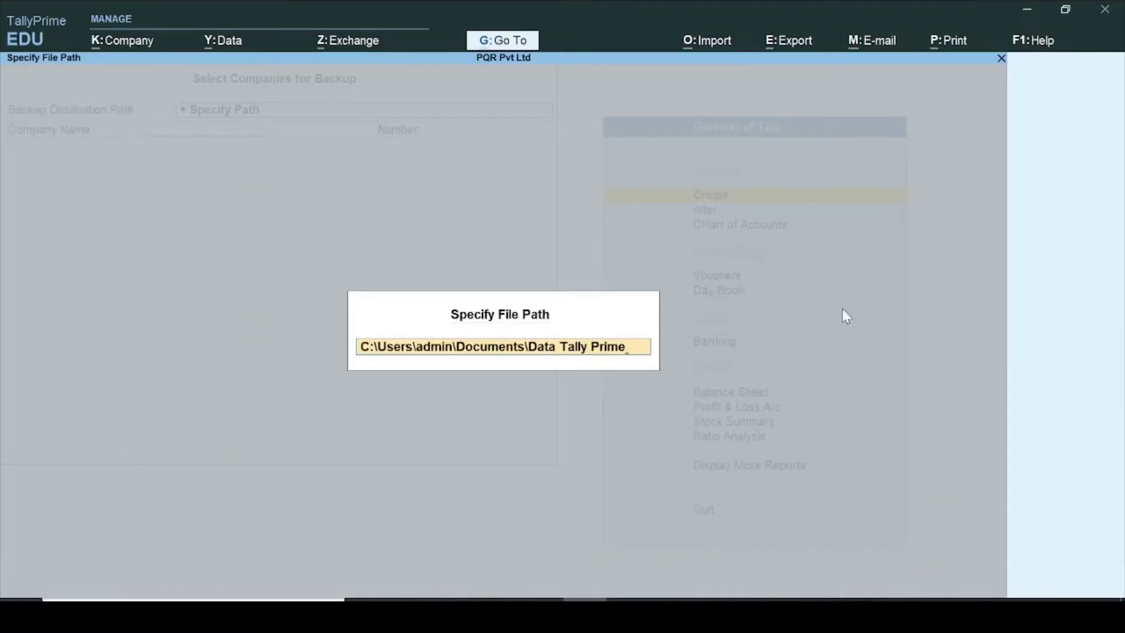
{"action": "key", "text": "Return"}
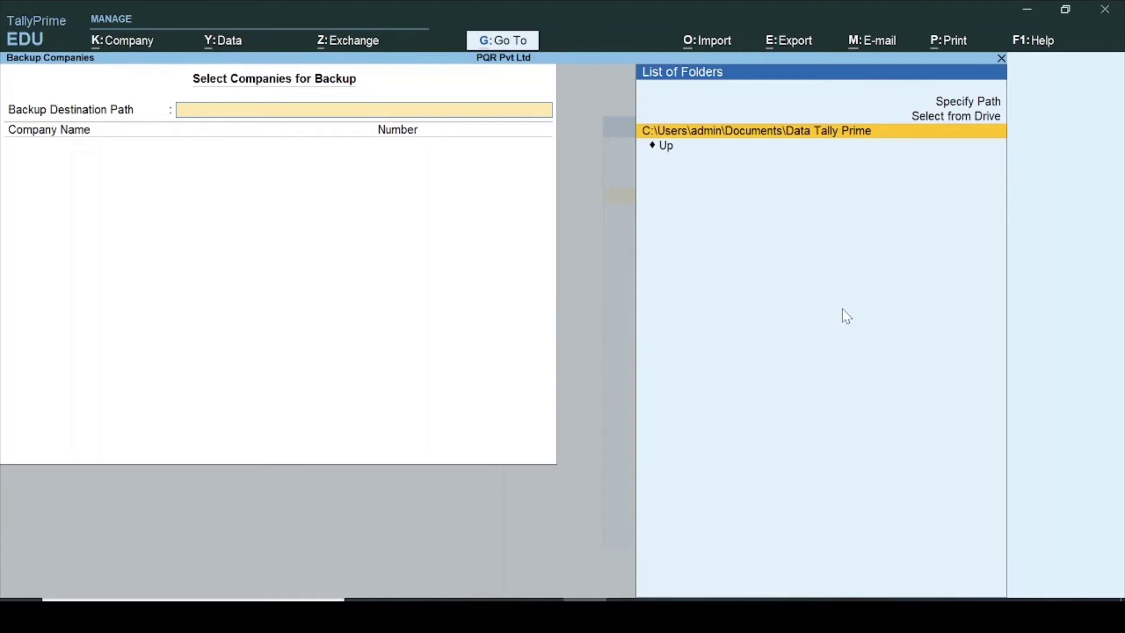
{"action": "key", "text": "Return"}
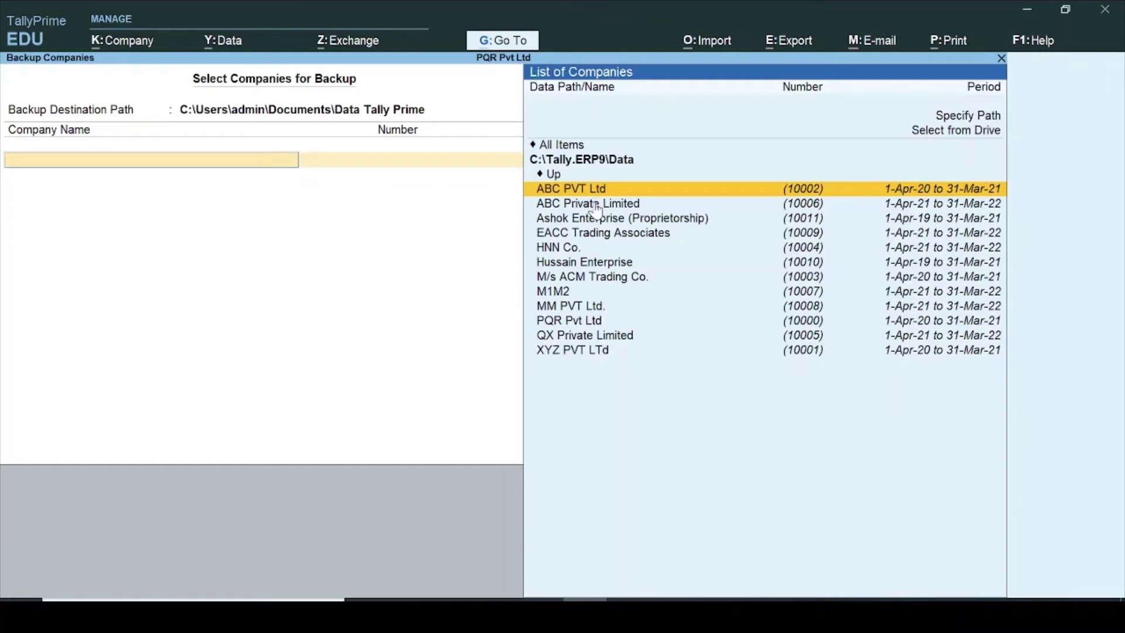
Add every company in C:\Tally.ERP9\Data, from ABC PVT Ltd through XYZ PVT LTd, to the backup and accept it.
{"action": "key", "text": "Return"}
{"action": "key", "text": "Return"}
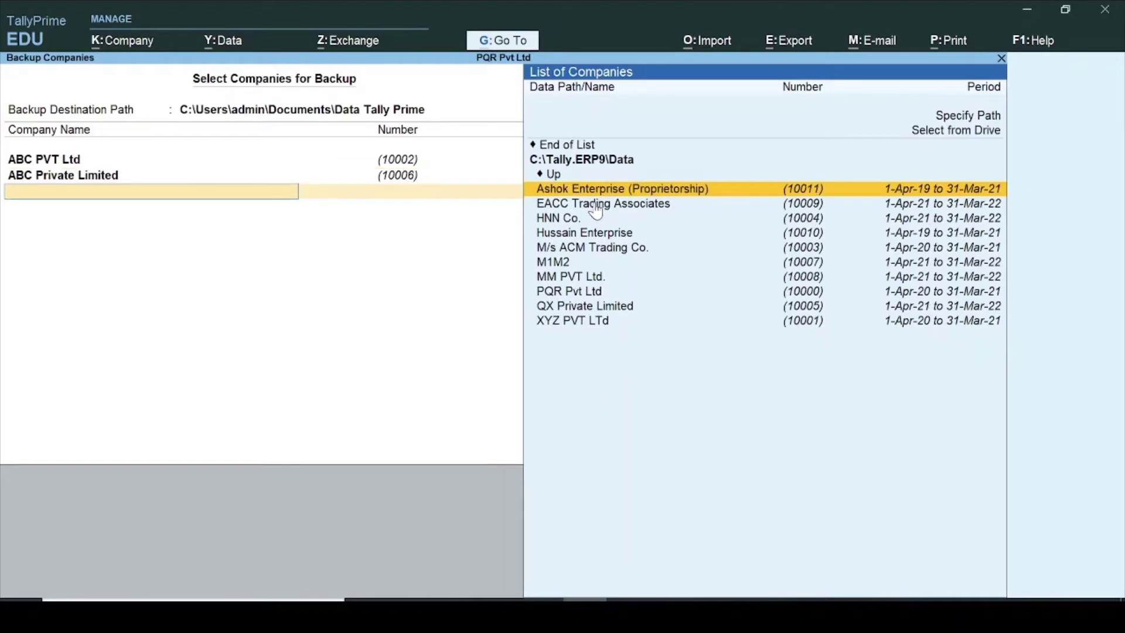
{"action": "key", "text": "Return"}
{"action": "key", "text": "Return"}
{"action": "key", "text": "Return"}
{"action": "key", "text": "Return"}
{"action": "key", "text": "Return"}
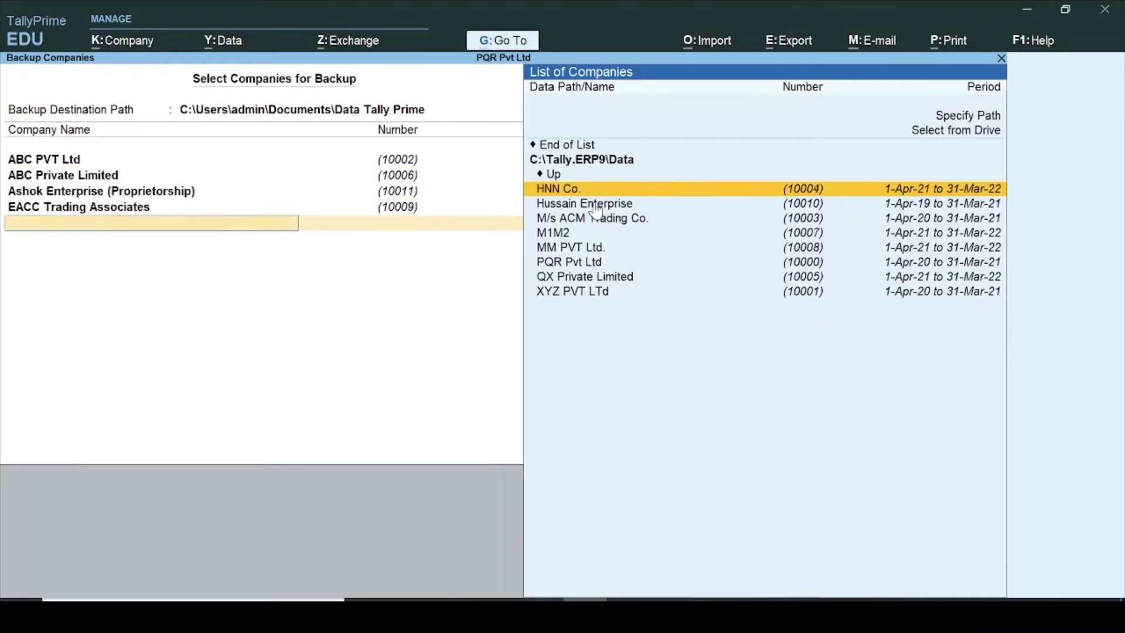
{"action": "key", "text": "Return"}
{"action": "key", "text": "Return"}
{"action": "key", "text": "Return"}
{"action": "key", "text": "Return"}
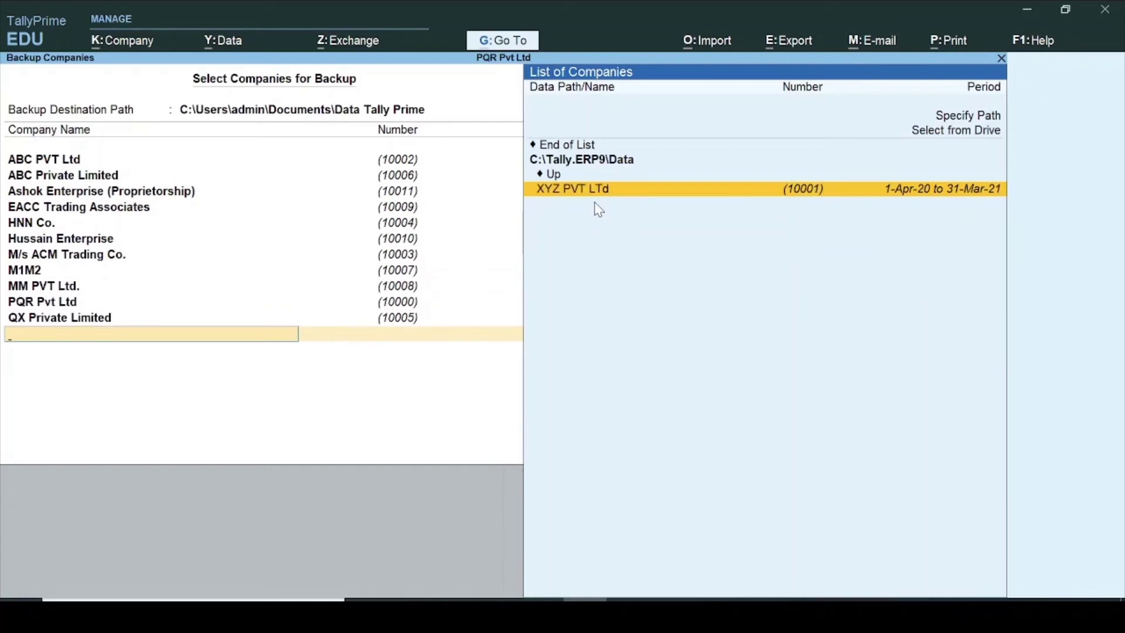
{"action": "key", "text": "Return"}
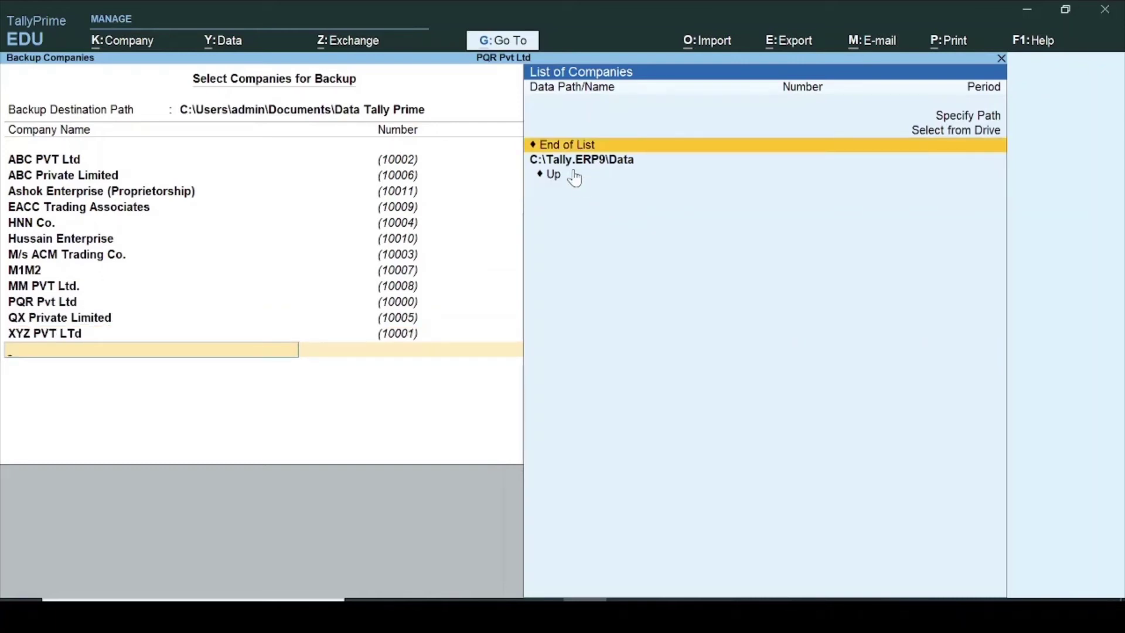
{"action": "key", "text": "Return"}
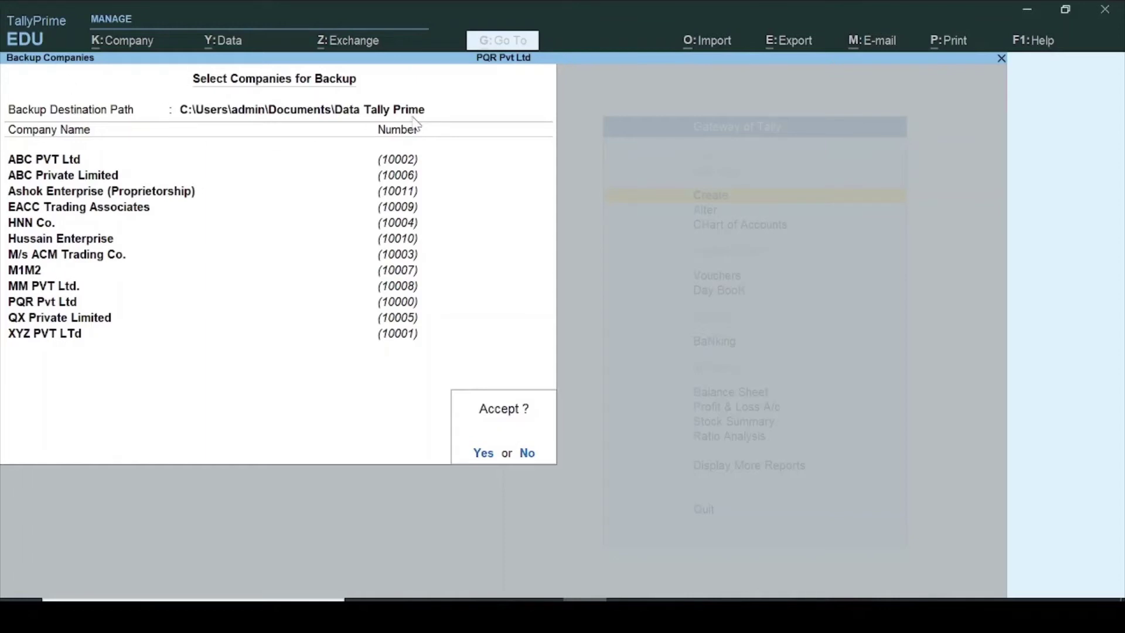
{"action": "key", "text": "Return"}
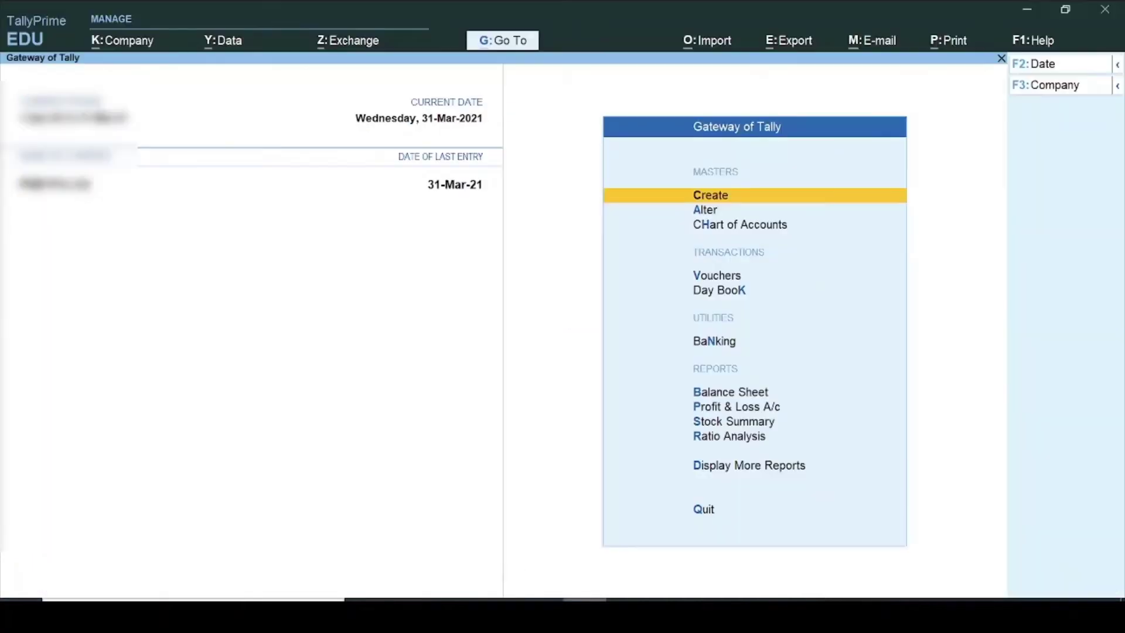
Examine the list of companies available for selection in the data folder and return to the Gateway of Tally.
{"action": "left_click", "coordinate": [1067, 87]}
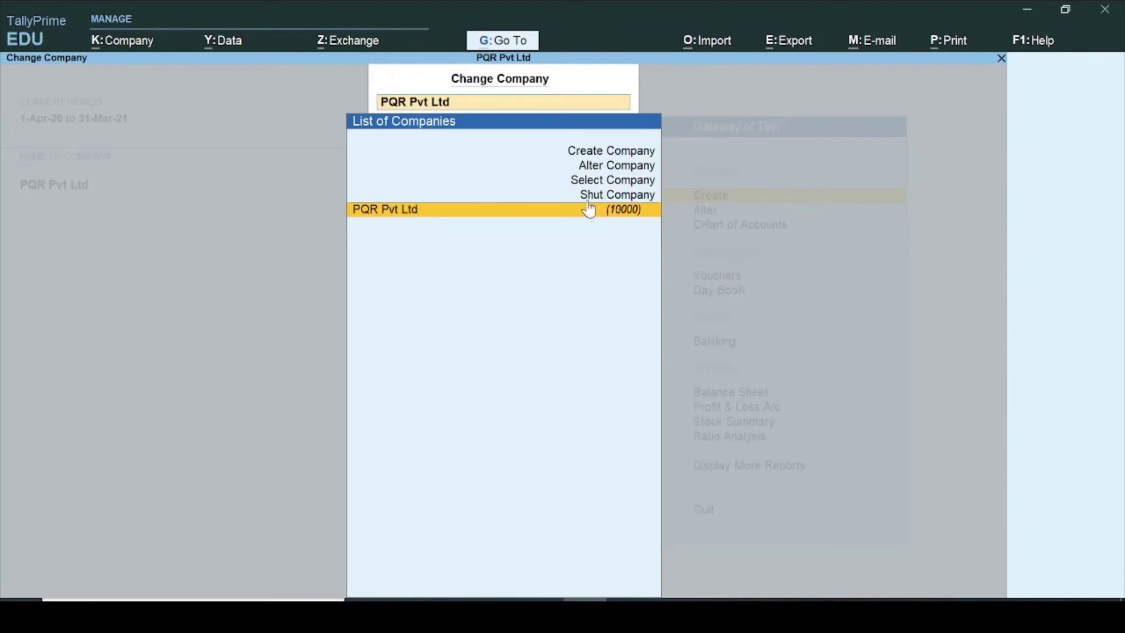
{"action": "left_click", "coordinate": [597, 181]}
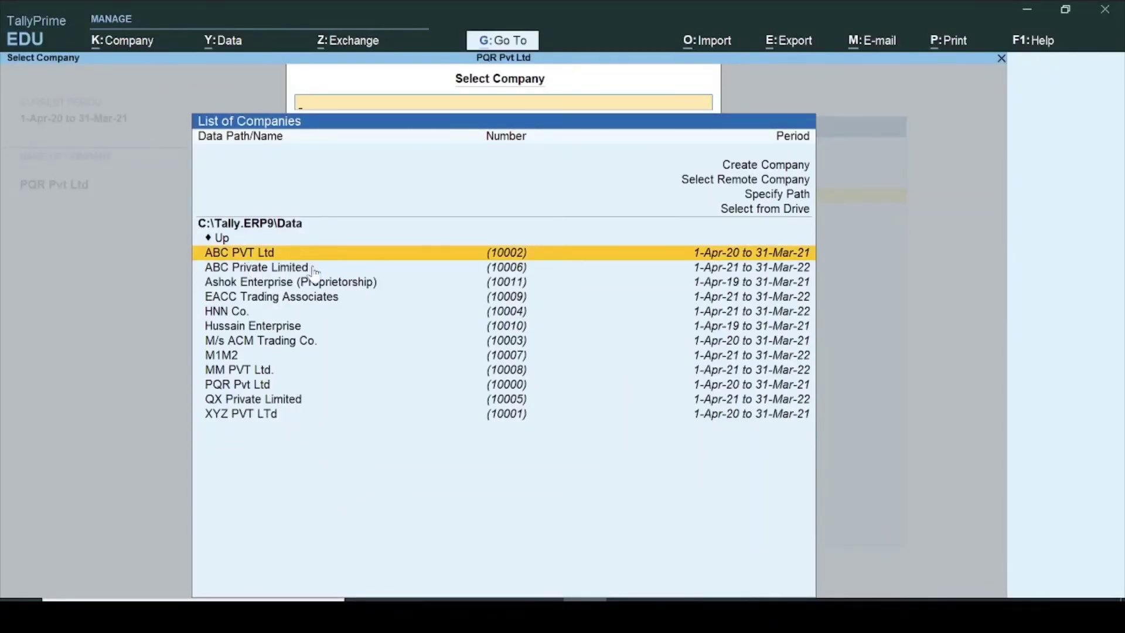
{"action": "key", "text": "Escape"}
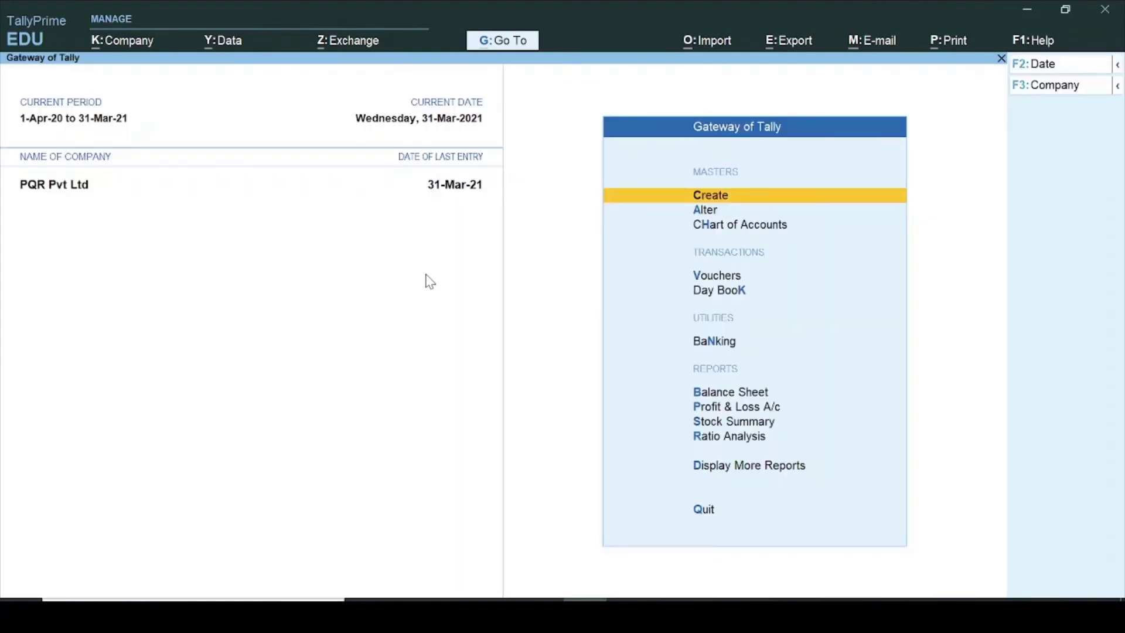
Start another company backup with the Data Tally Prime 1 folder on the Desktop as the destination.
{"action": "left_click", "coordinate": [209, 51]}
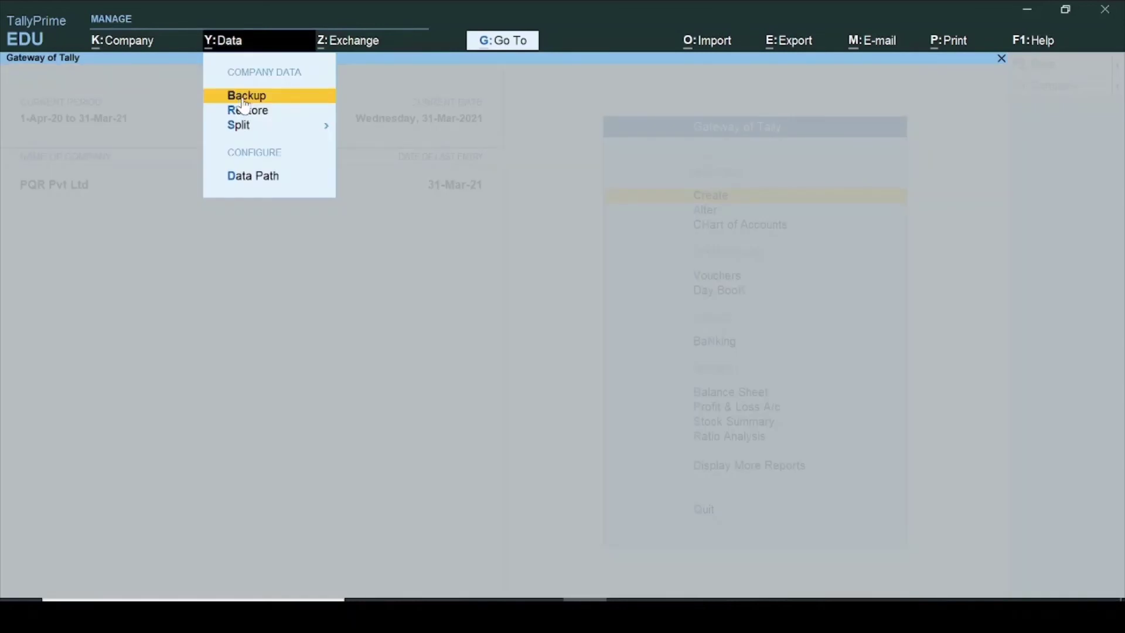
{"action": "left_click", "coordinate": [243, 96]}
{"action": "key", "text": "BackSpace"}
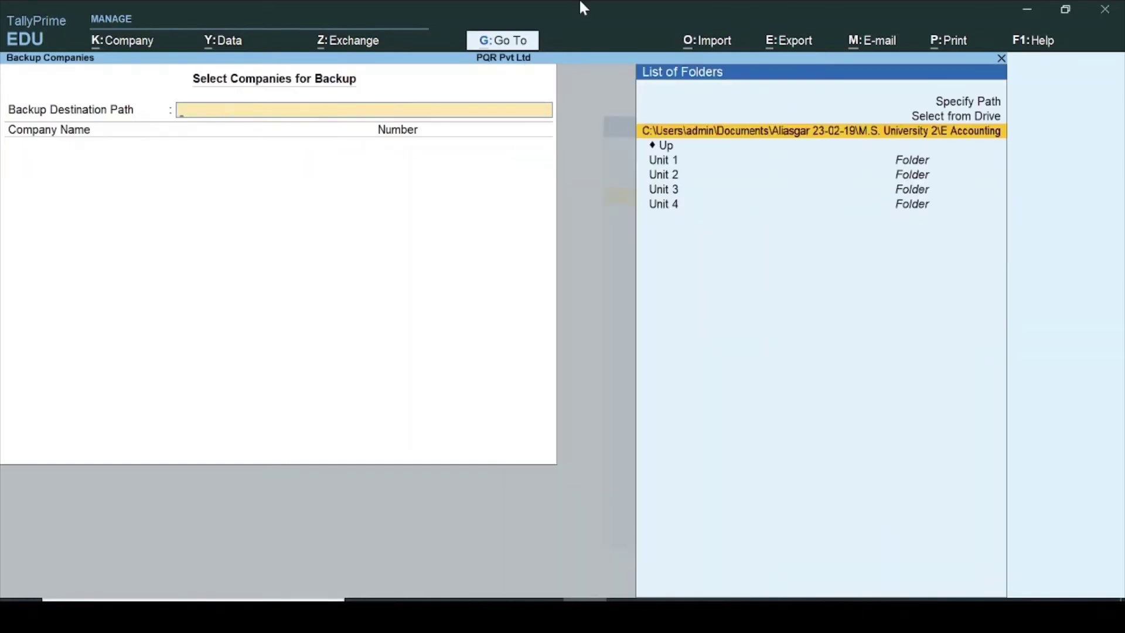
{"action": "left_click", "coordinate": [967, 117]}
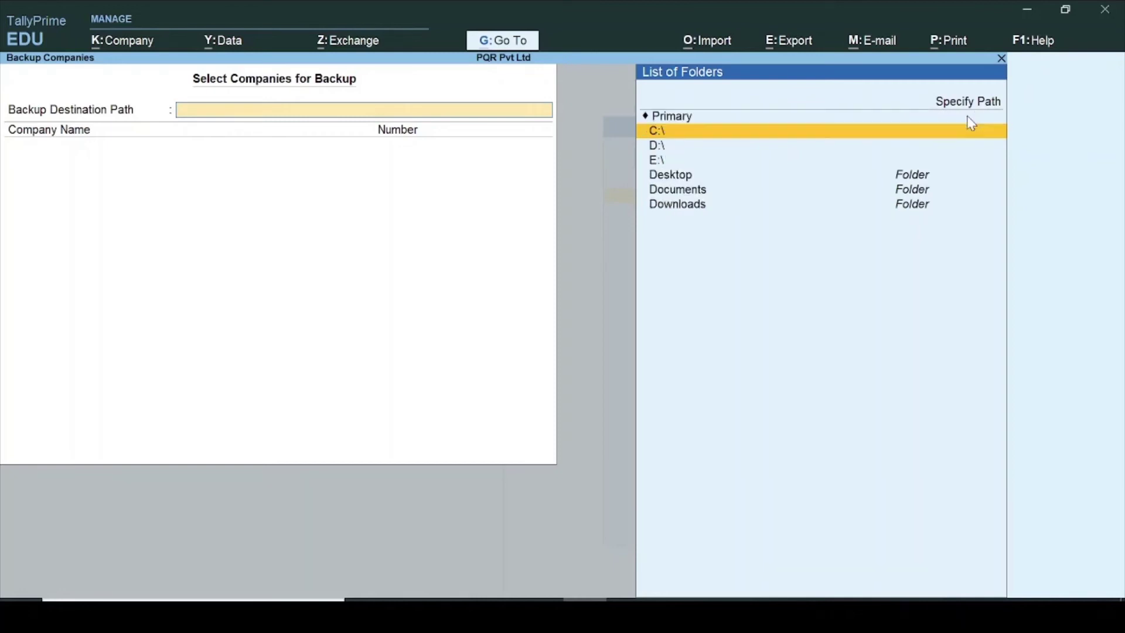
{"action": "left_click", "coordinate": [679, 177]}
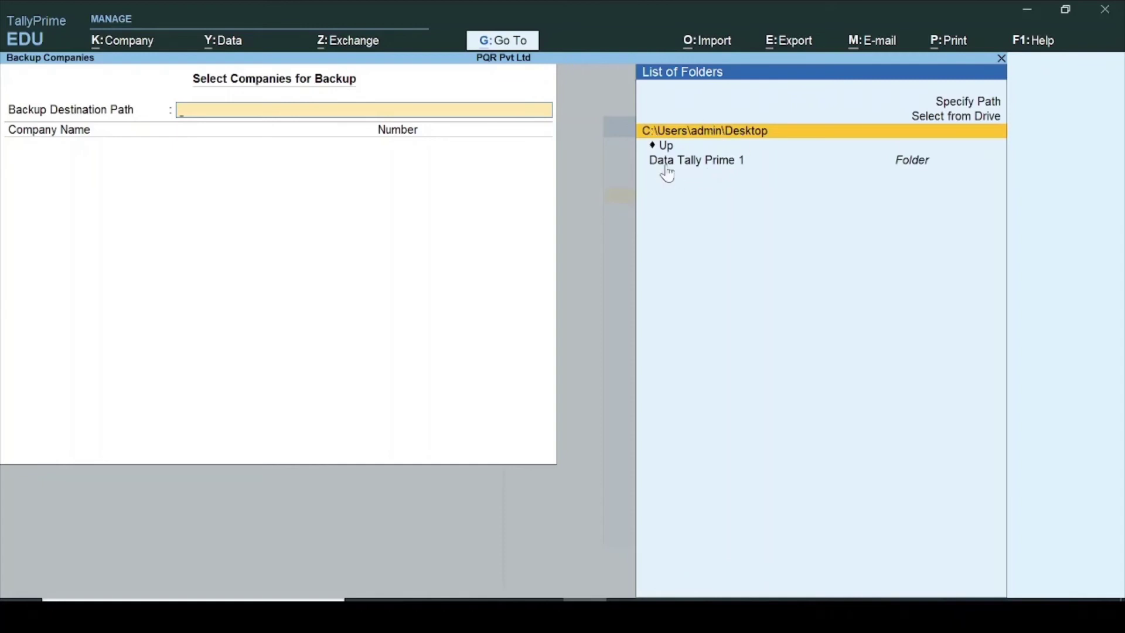
{"action": "left_click", "coordinate": [717, 162]}
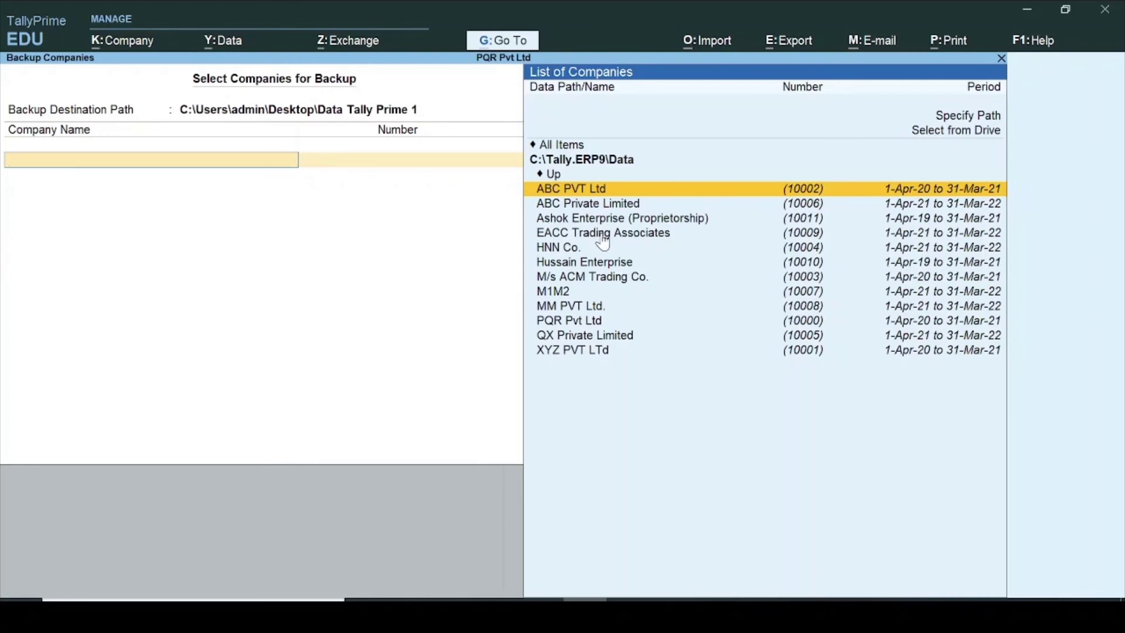
Back up ABC PVT Ltd, ABC Private Limited and Ashok Enterprise (Proprietorship), and switch to the Data Tally Prime 1 folder in File Explorer.
{"action": "key", "text": "Return"}
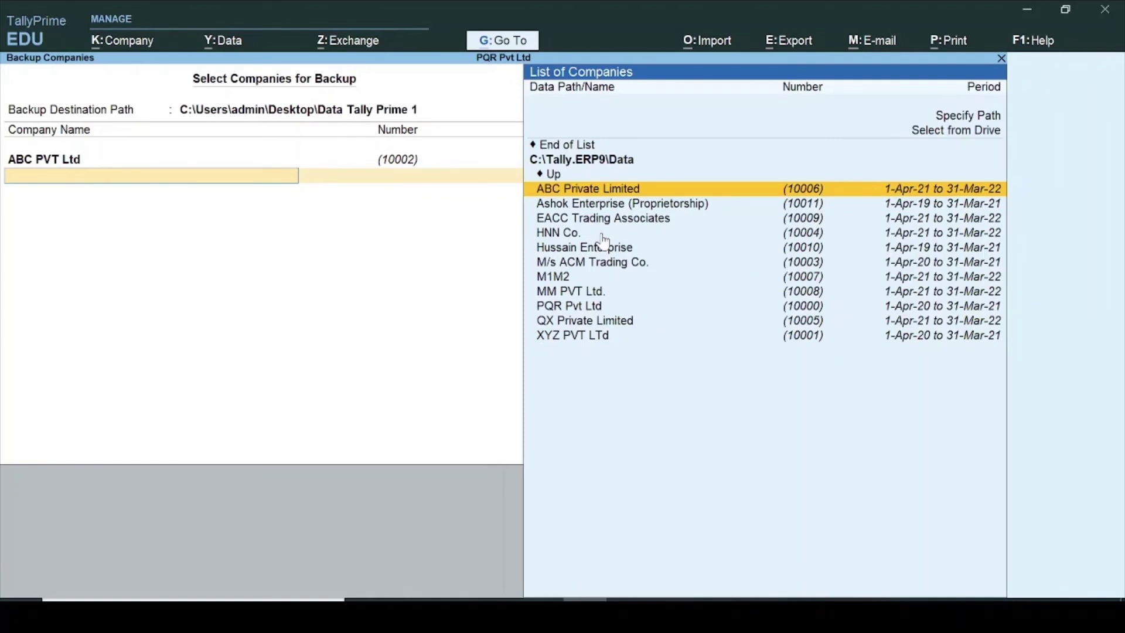
{"action": "key", "text": "Return"}
{"action": "key", "text": "Return"}
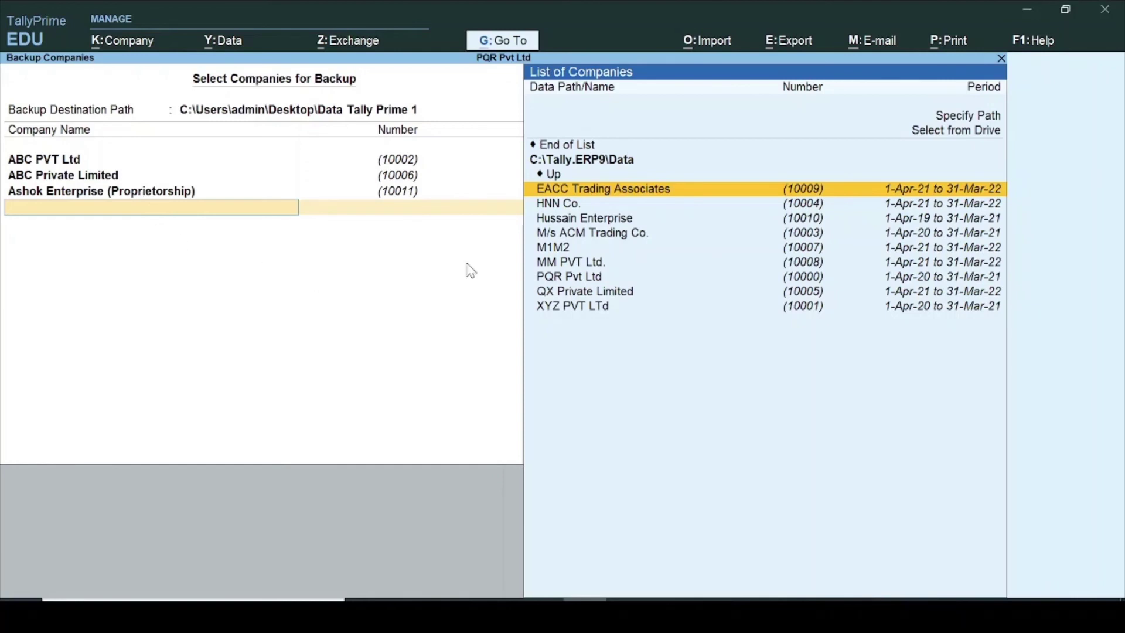
{"action": "left_click", "coordinate": [591, 147]}
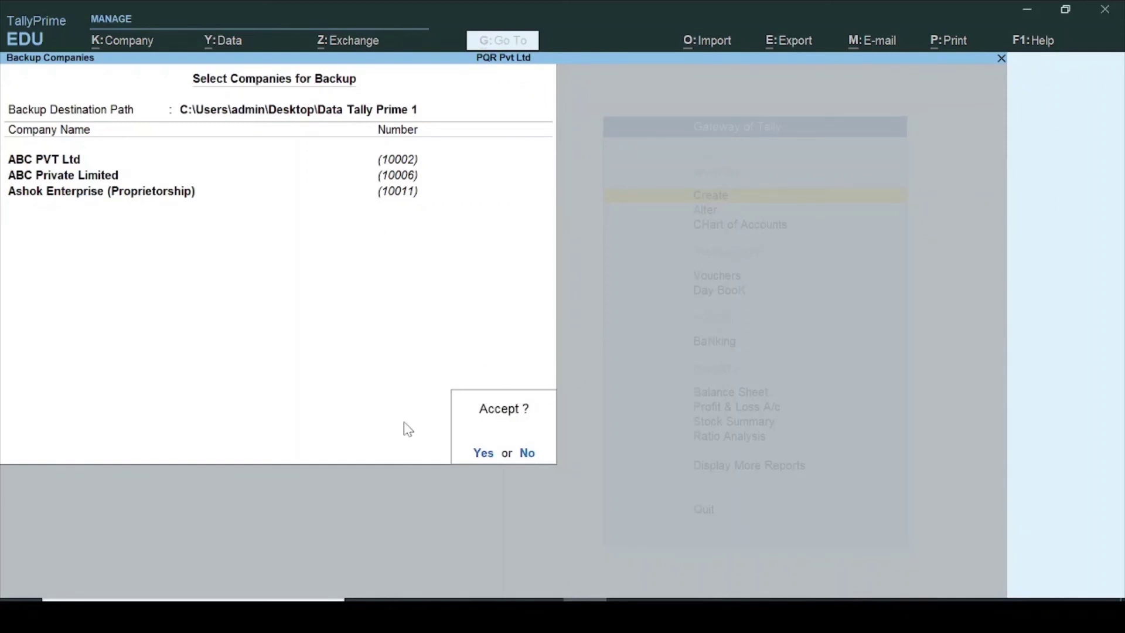
{"action": "key", "text": "Return"}
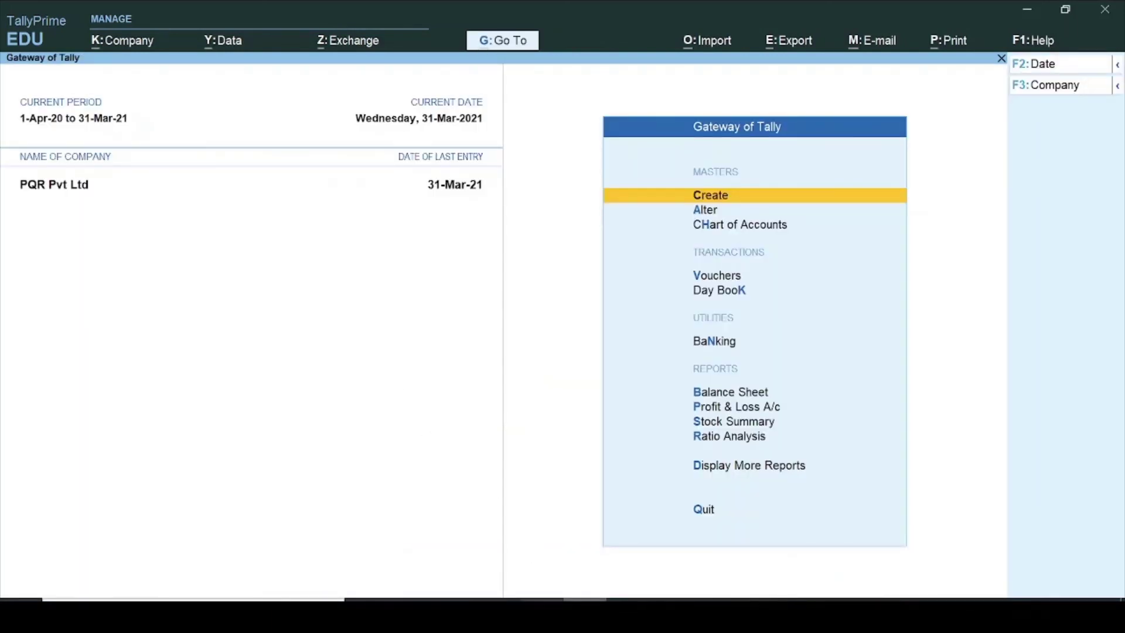
{"action": "key", "text": "alt+Tab"}
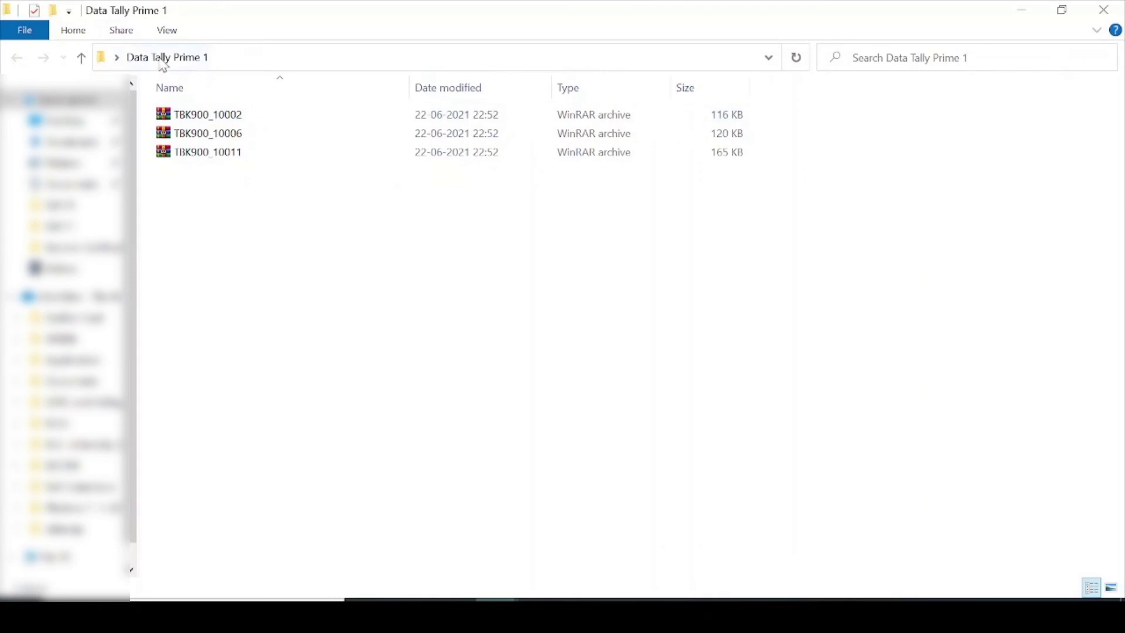